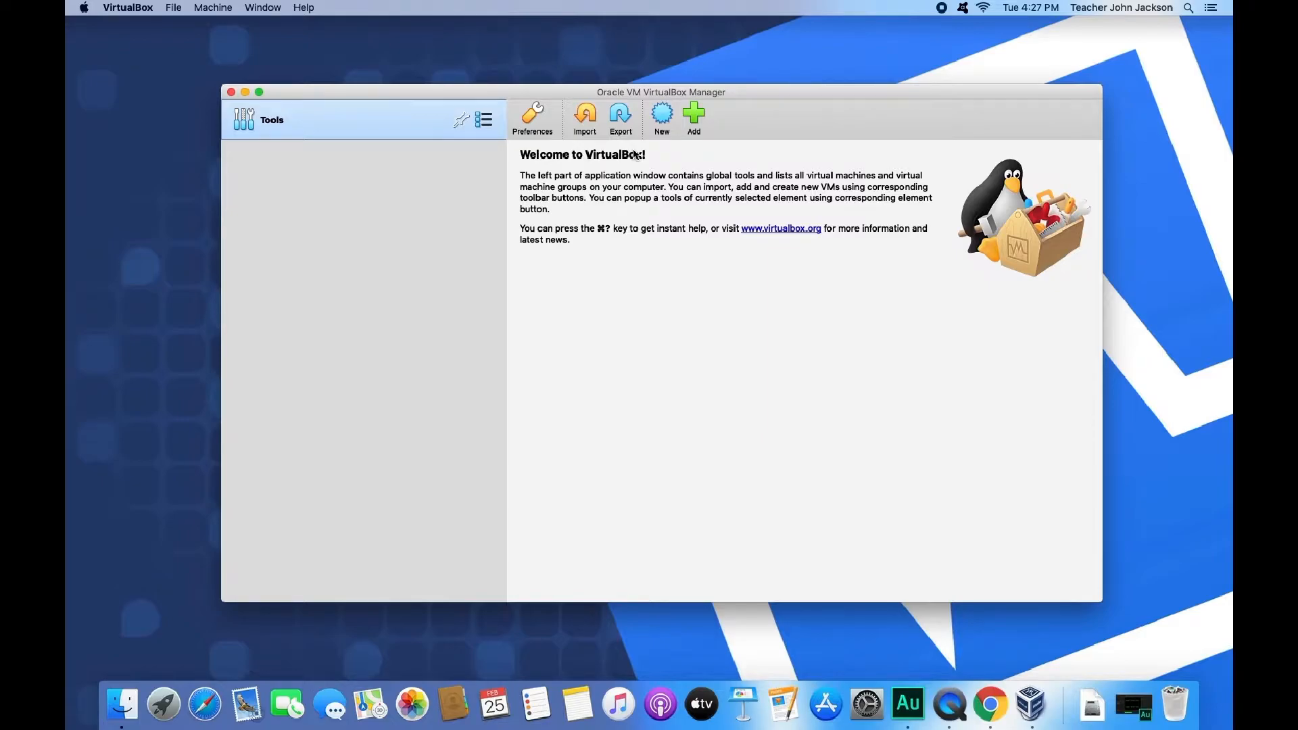
Define a new virtual machine named Windows 10 with version Windows 10 (64-bit) and 2048 MB of memory.
left_click(666, 118)
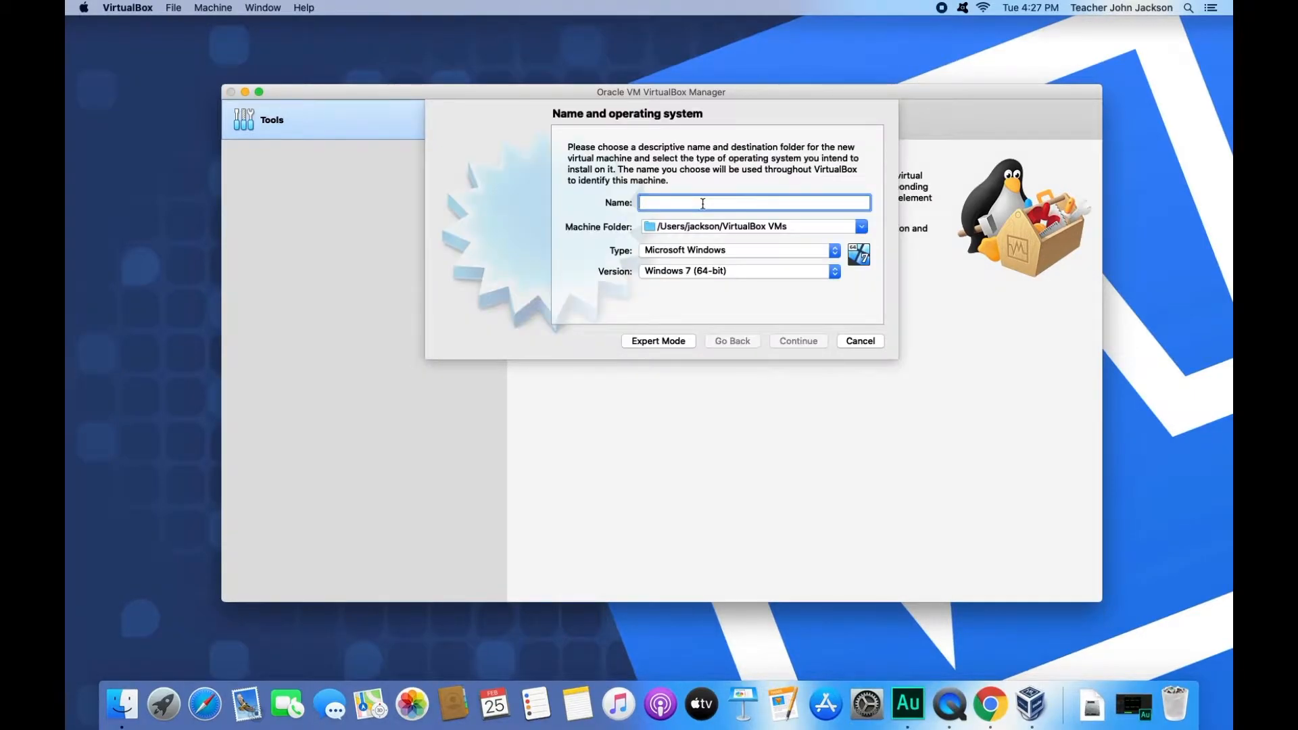
type("Win")
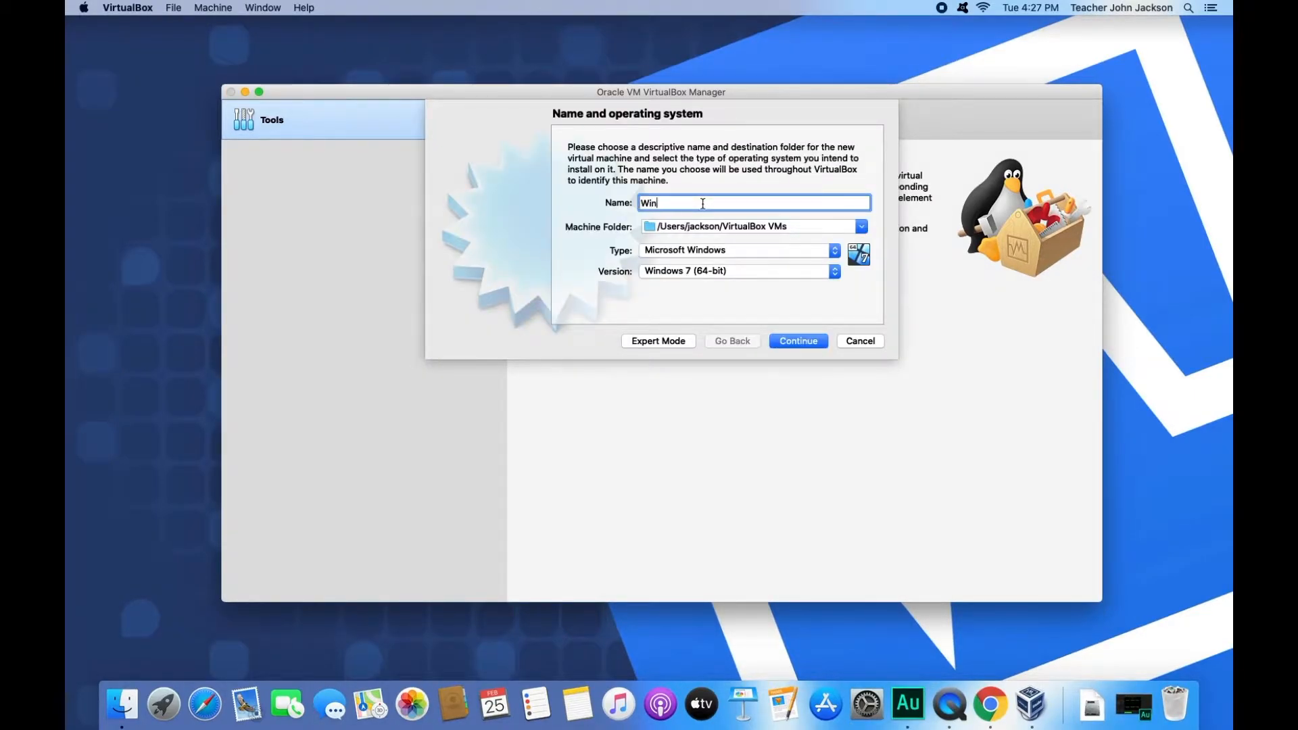
type("dows 10")
left_click(718, 277)
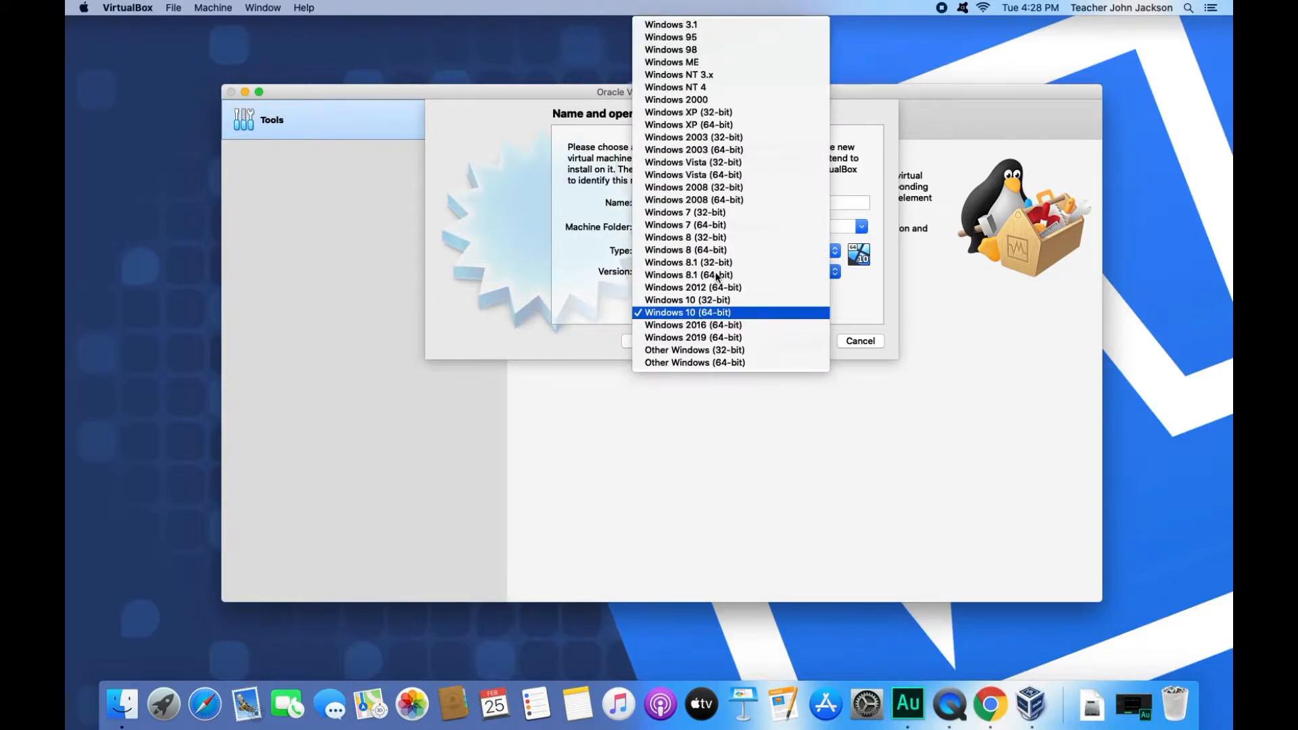
left_click(755, 315)
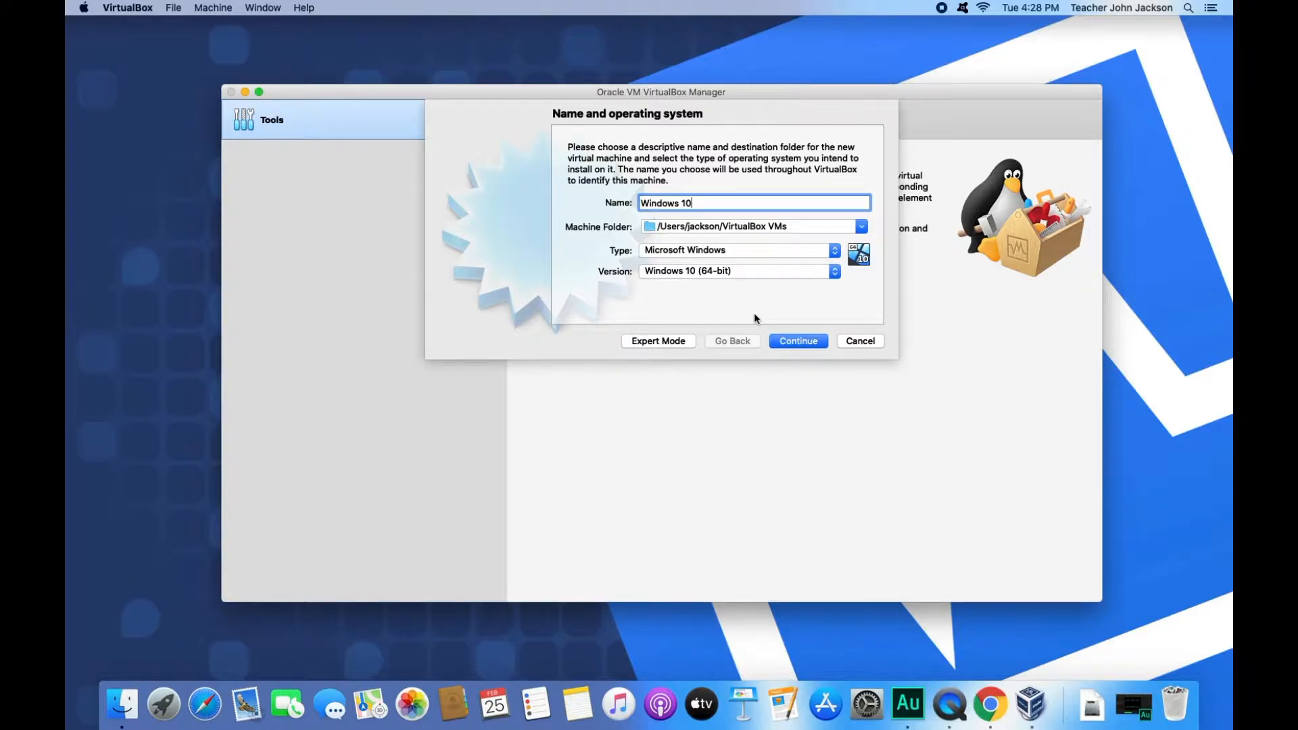
left_click(793, 341)
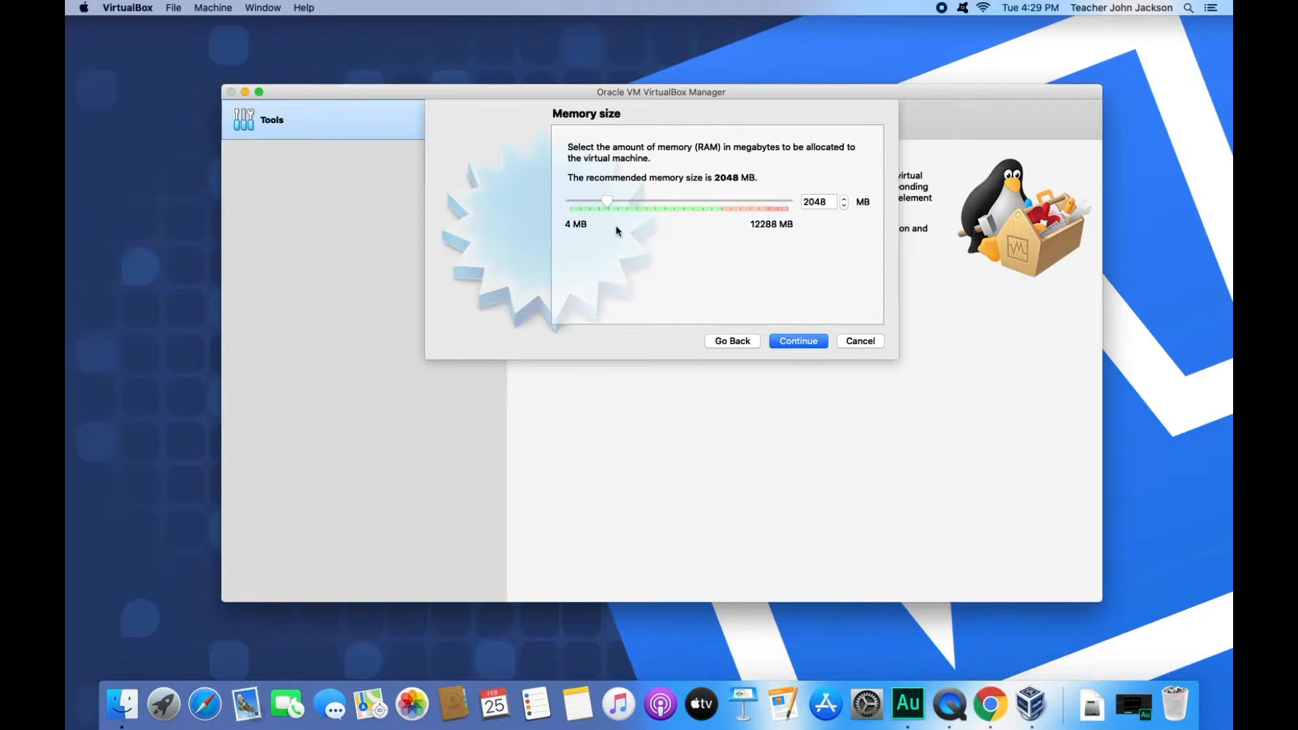
left_click(813, 342)
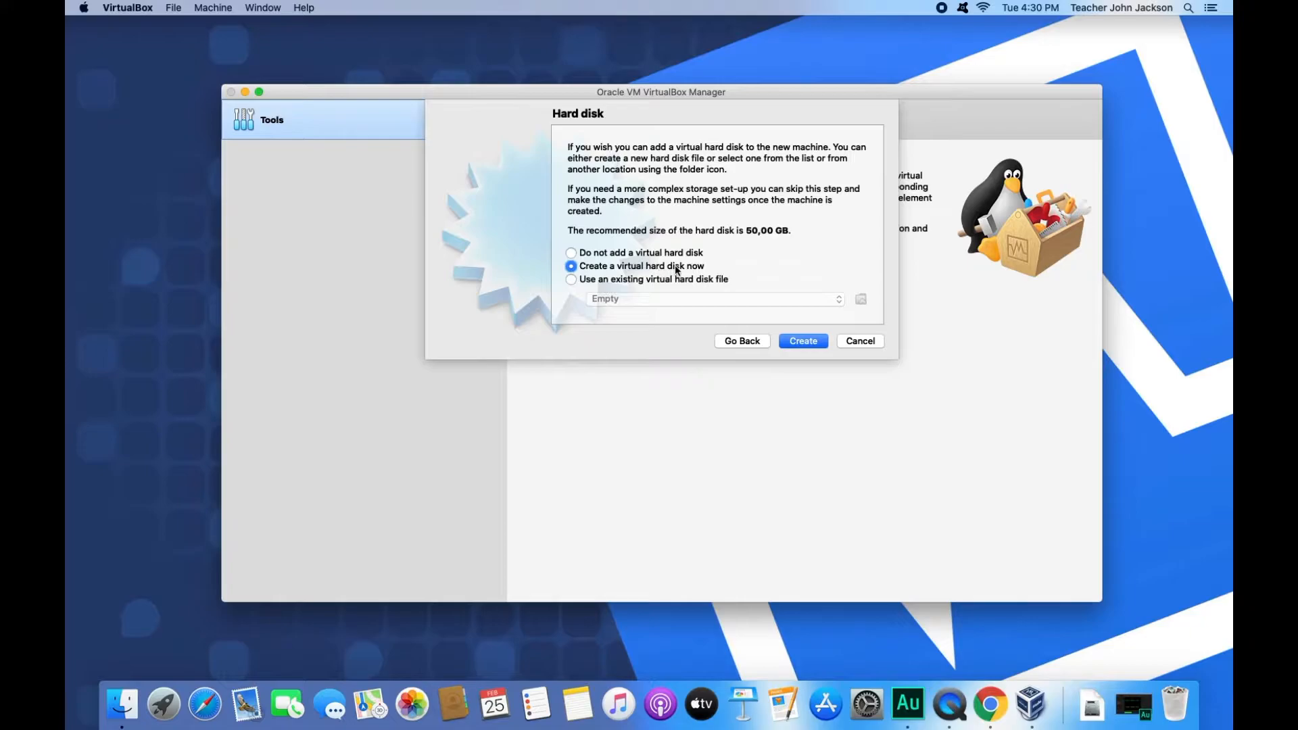
Create a dynamically allocated 50 GB VDI virtual hard disk for the new machine.
left_click(805, 344)
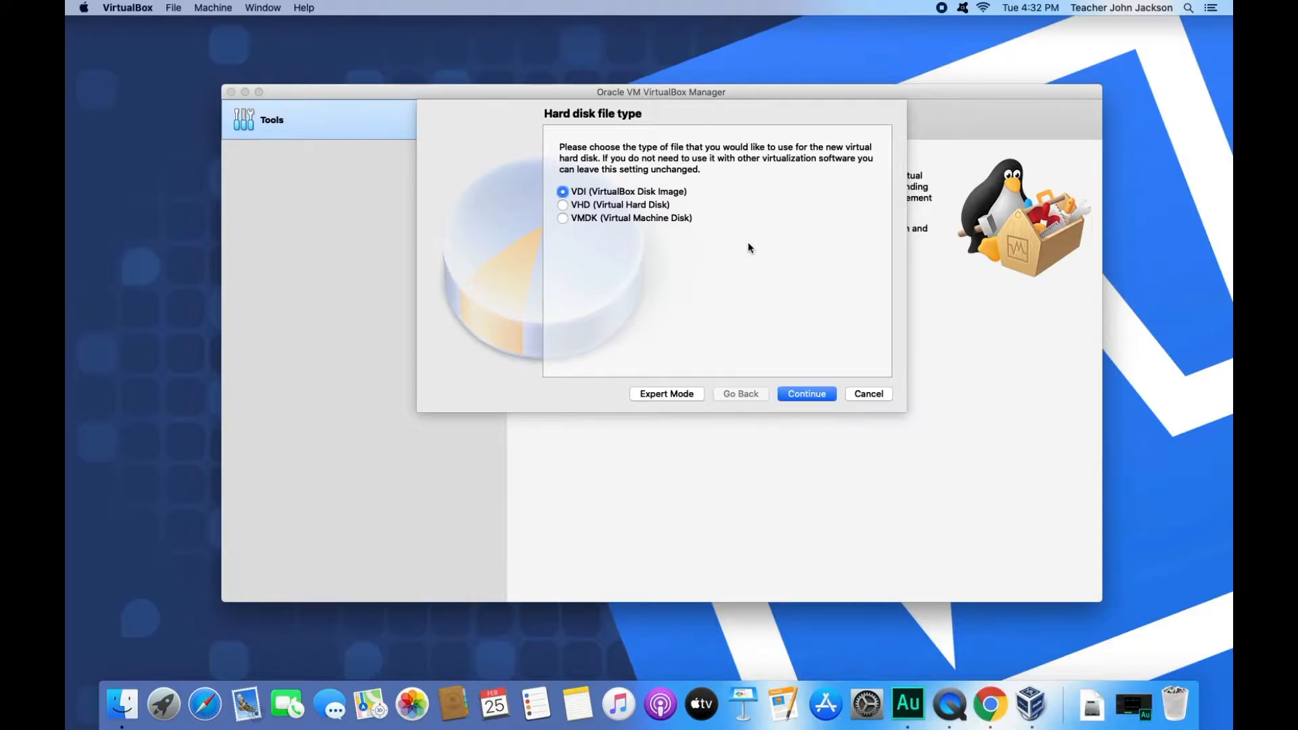
left_click(816, 394)
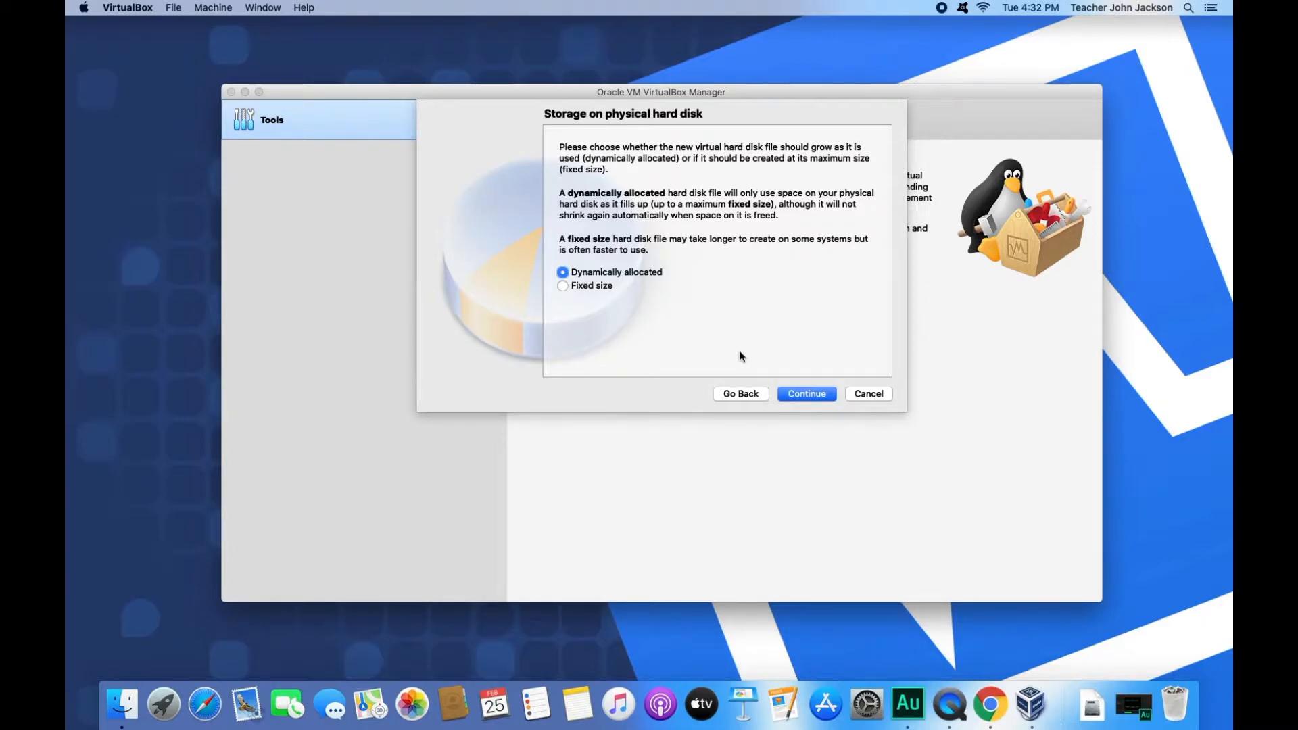
left_click(808, 395)
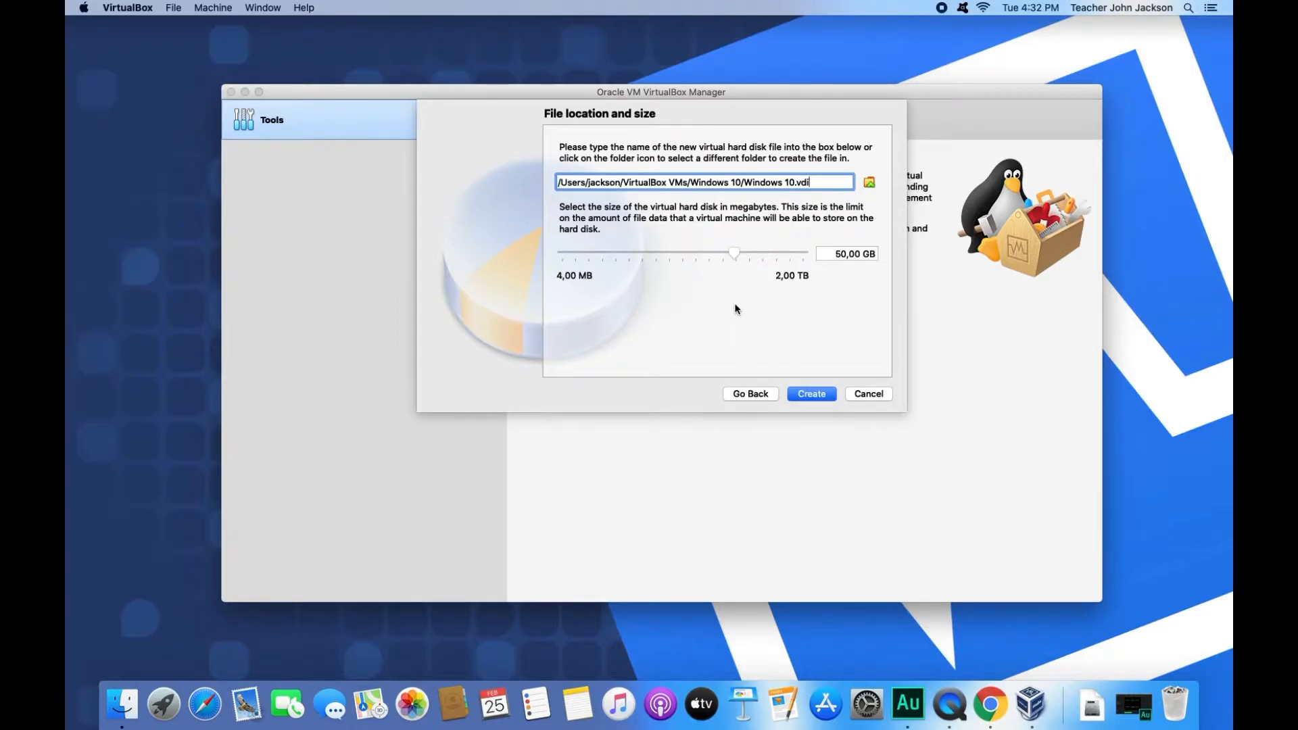
left_click(827, 395)
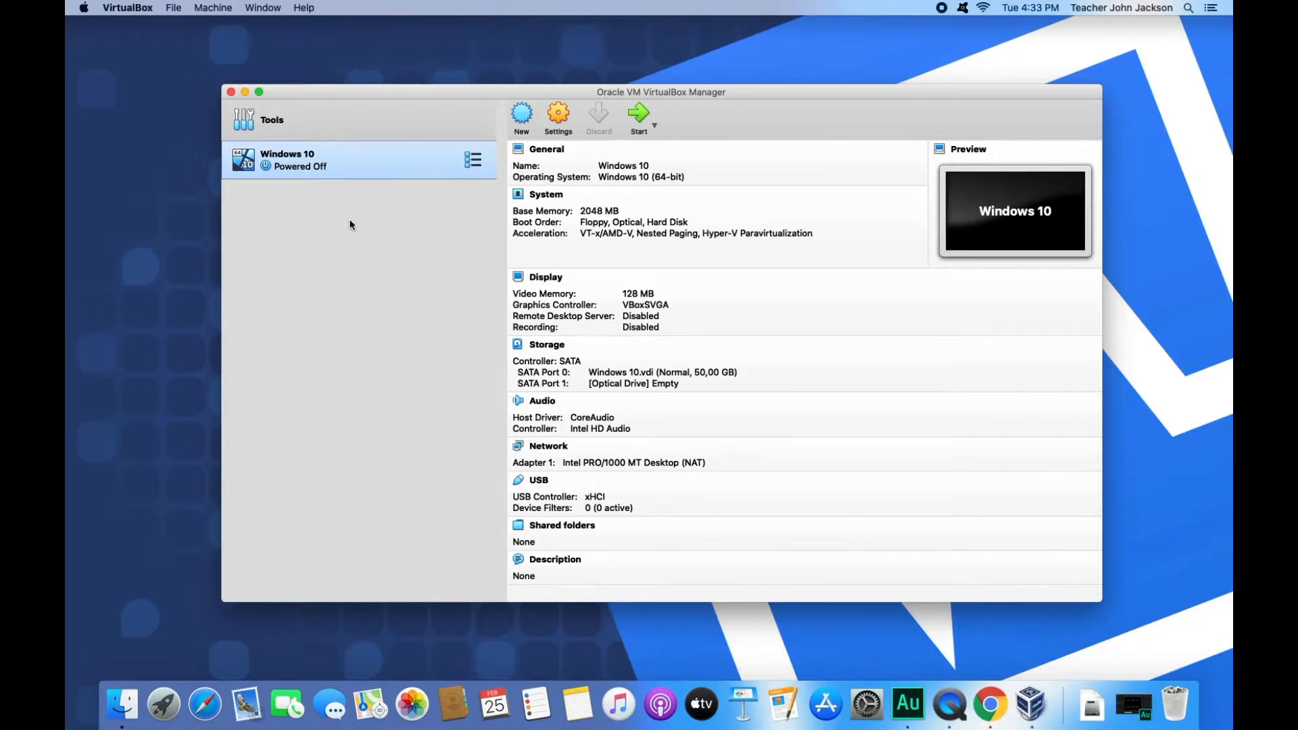
Review the Windows 10 machine's System, Storage, Audio, Network and Shared Folders settings.
left_click(553, 132)
left_click(474, 211)
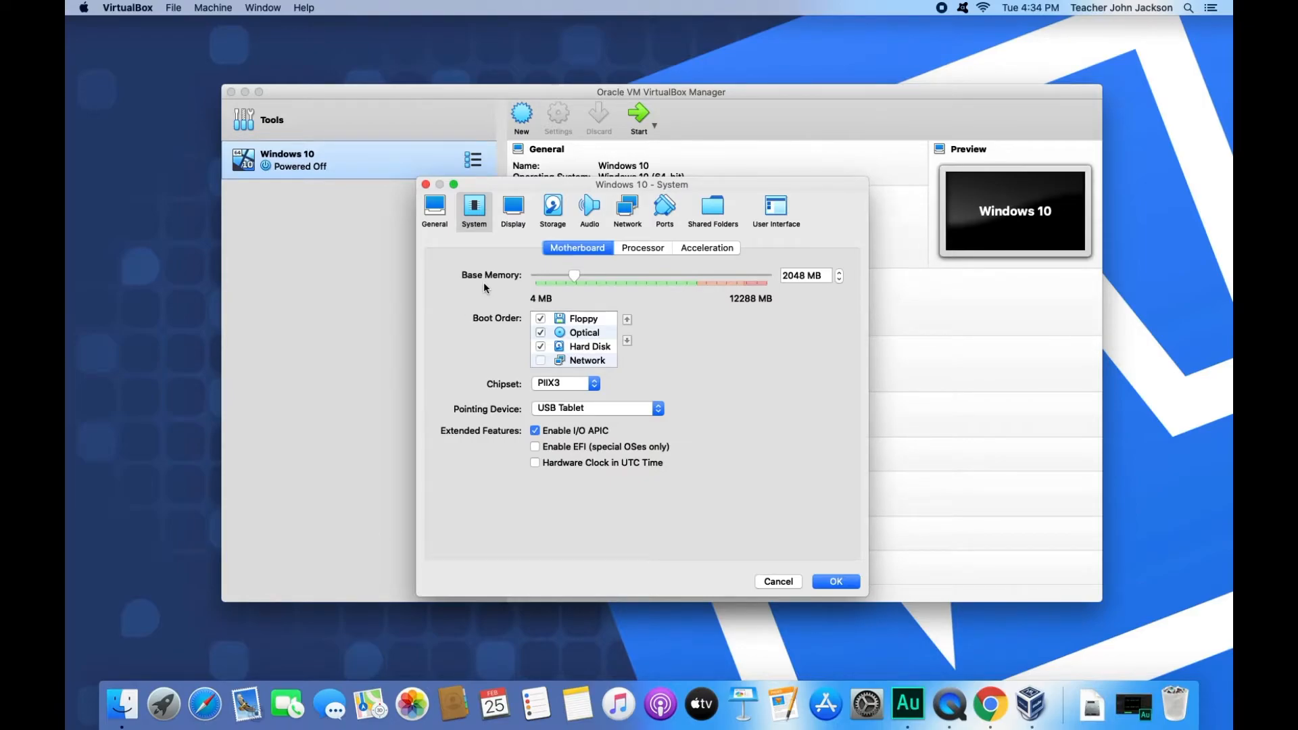
left_click(552, 210)
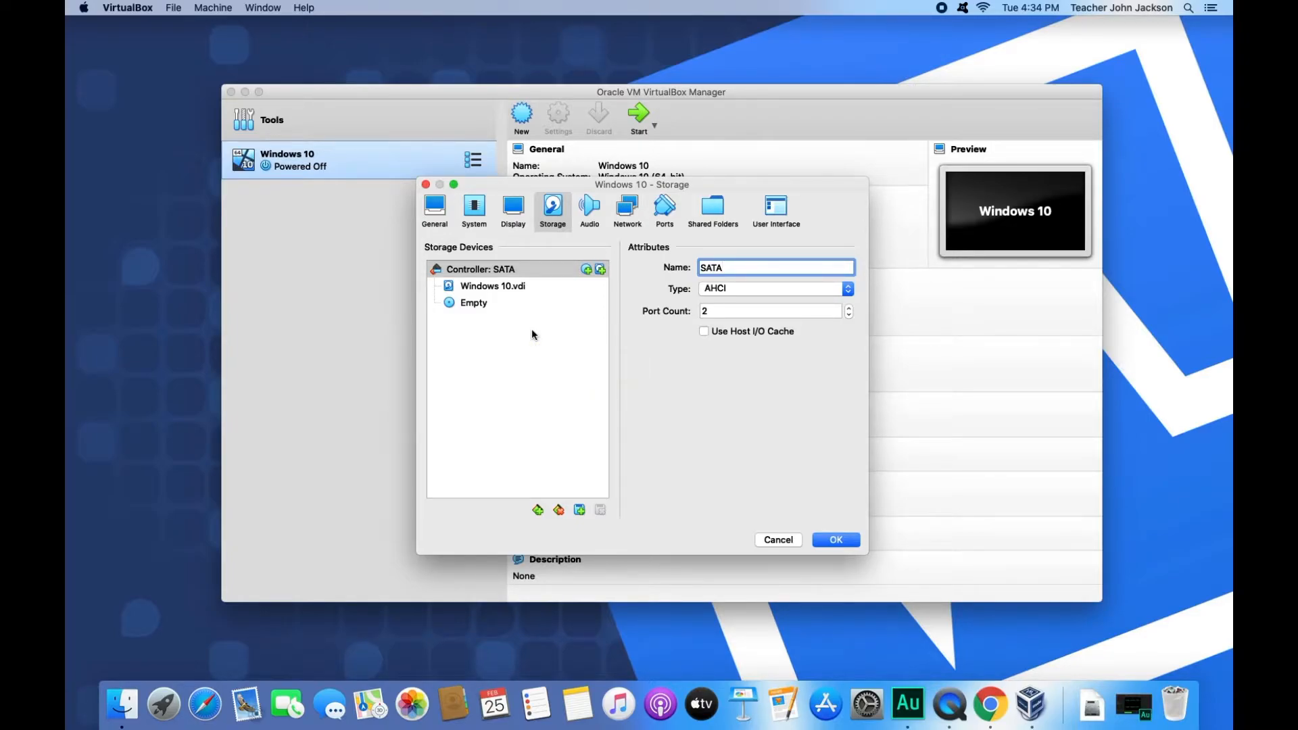
left_click(590, 220)
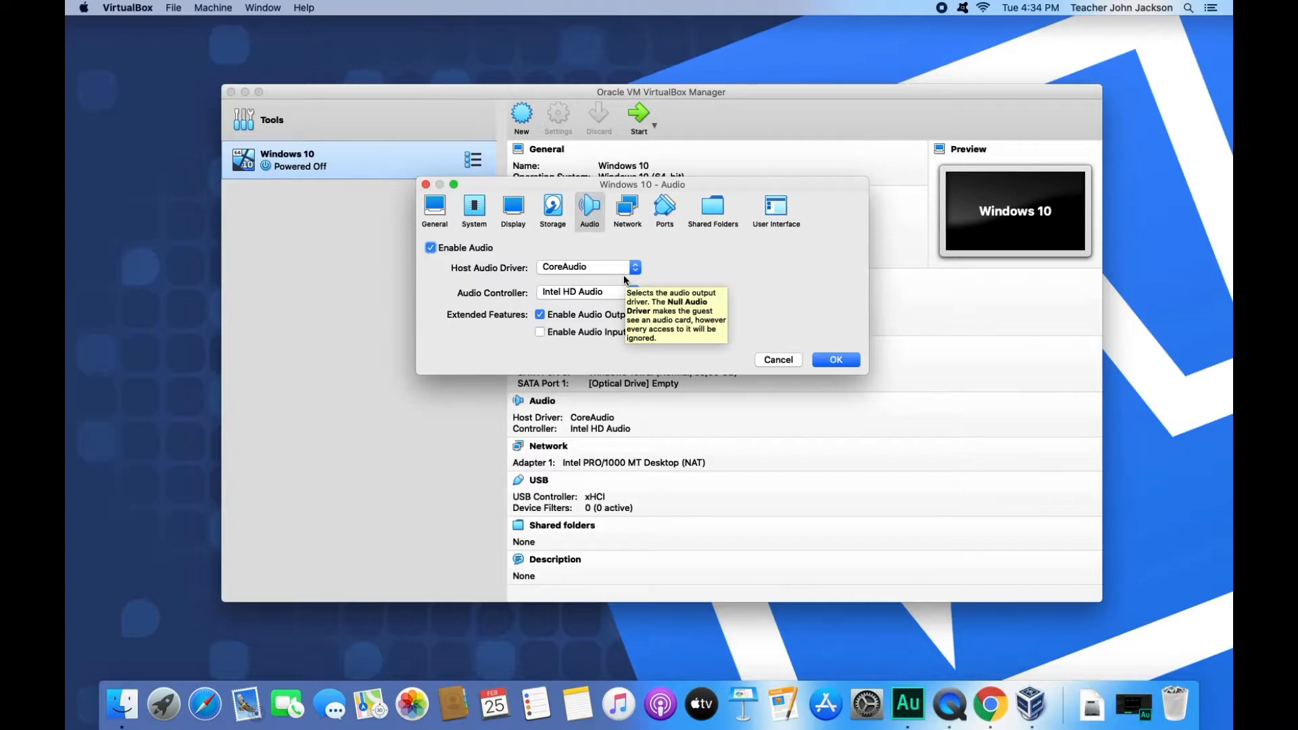
left_click(627, 209)
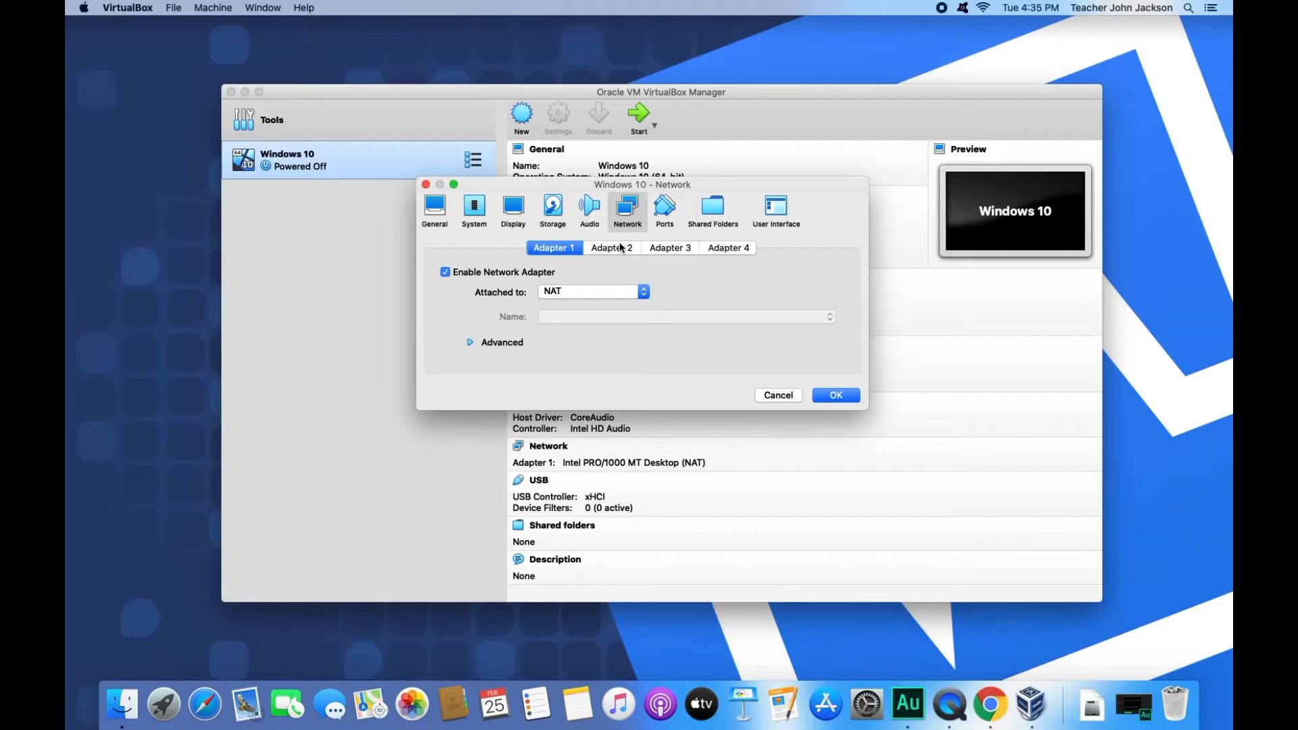
left_click(722, 207)
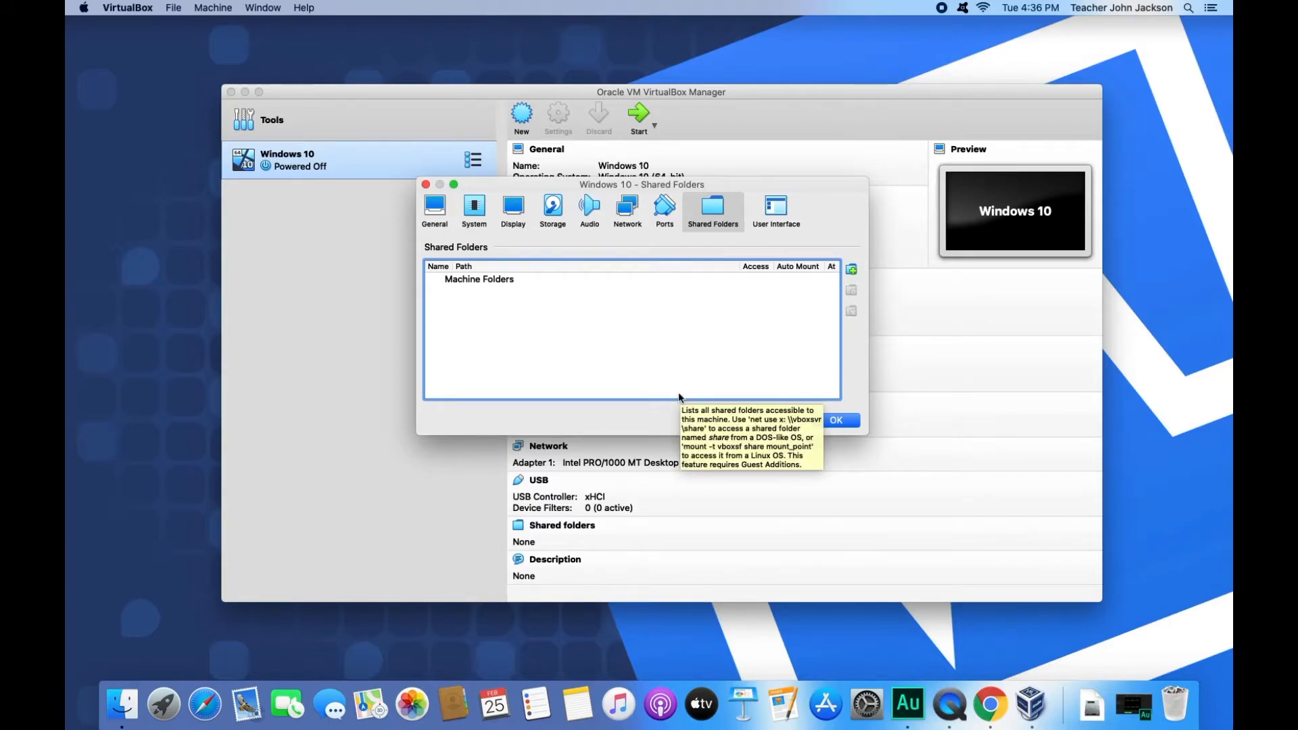
left_click(838, 421)
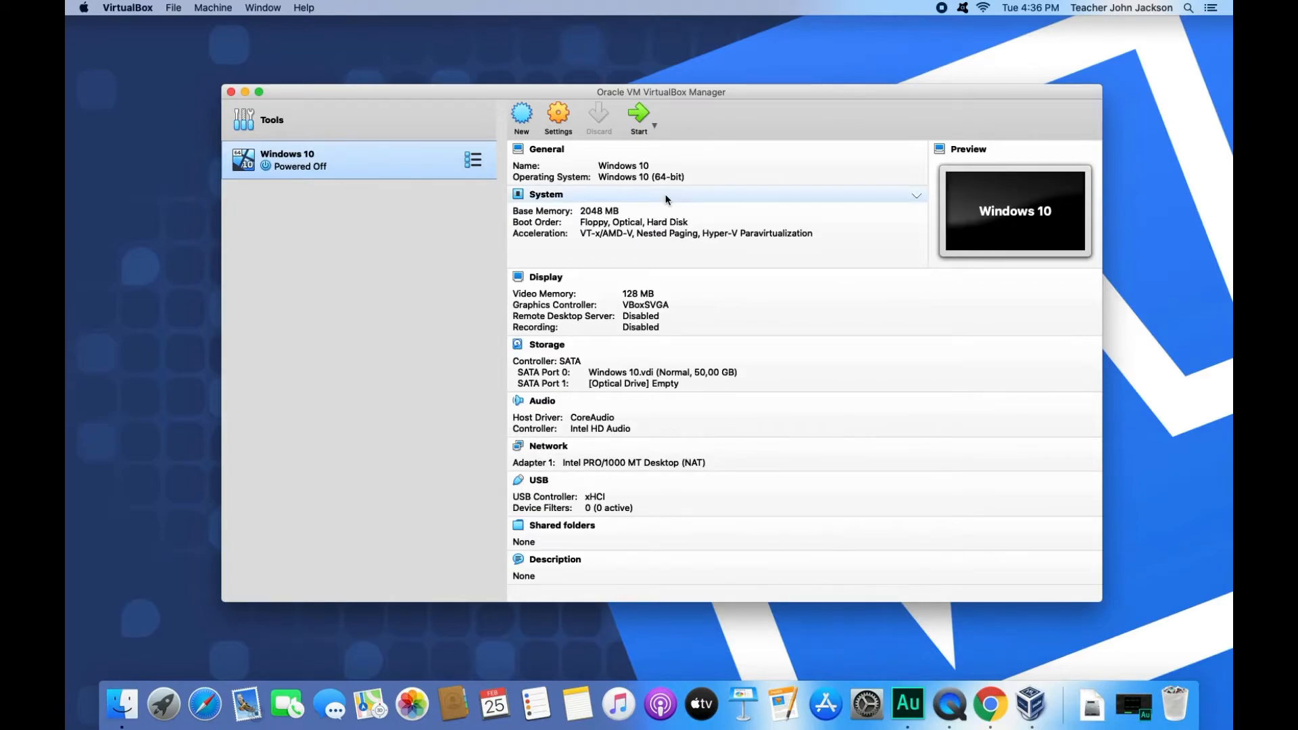
Start the Windows 10 machine from the Win10_1809Oct_BrazilianPortuguese_x64.iso disk image in the Downloads folder.
left_click(639, 115)
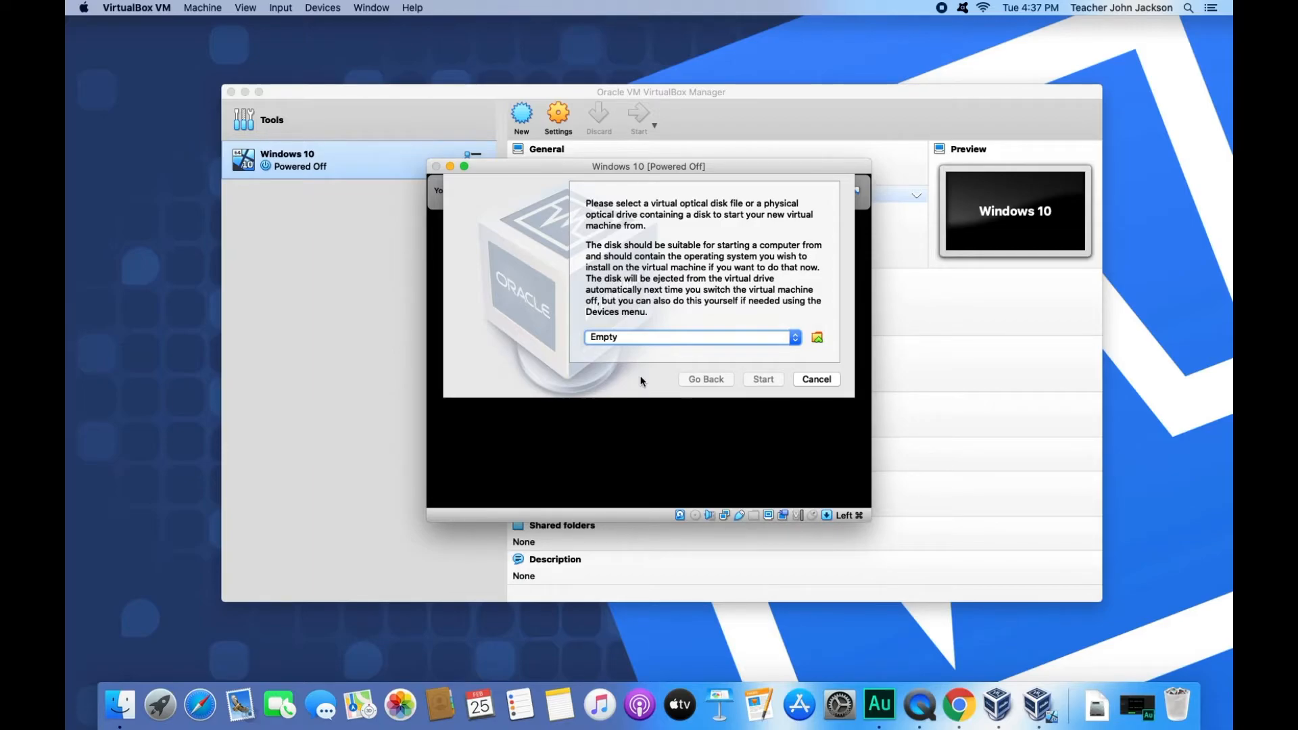
left_click(819, 338)
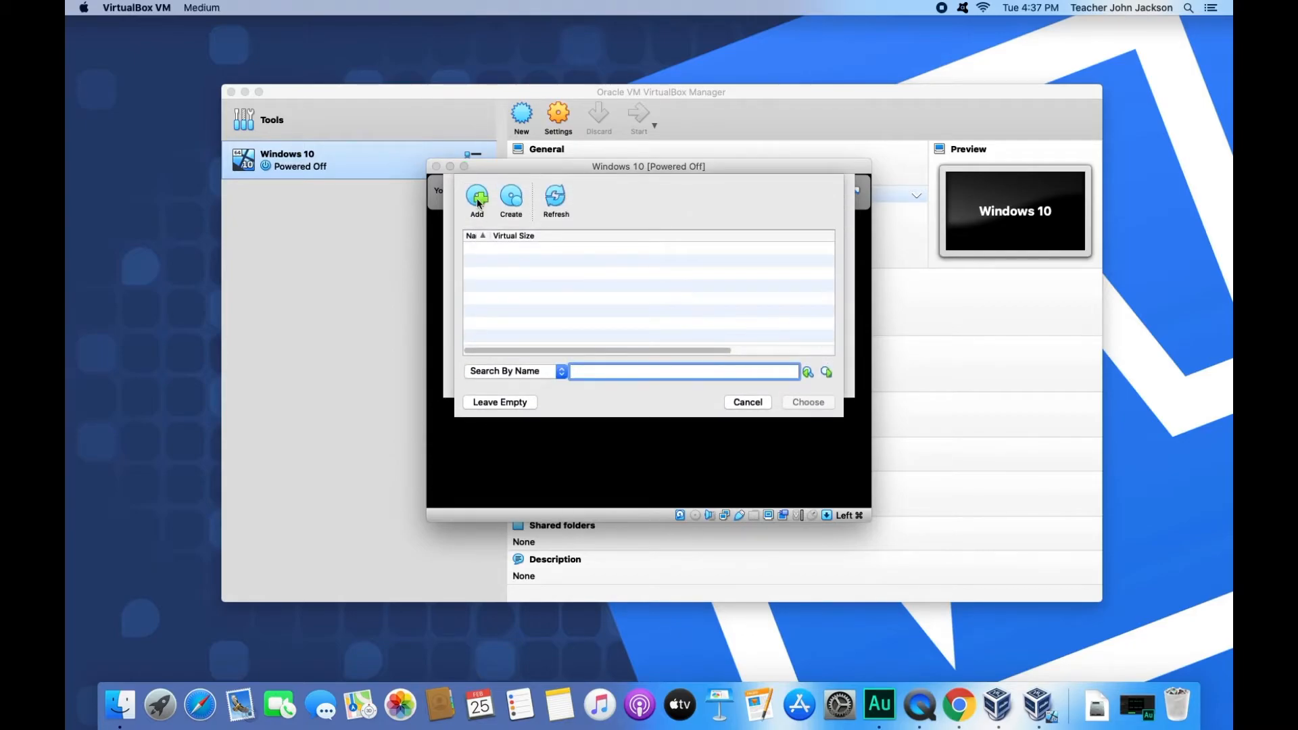
left_click(478, 203)
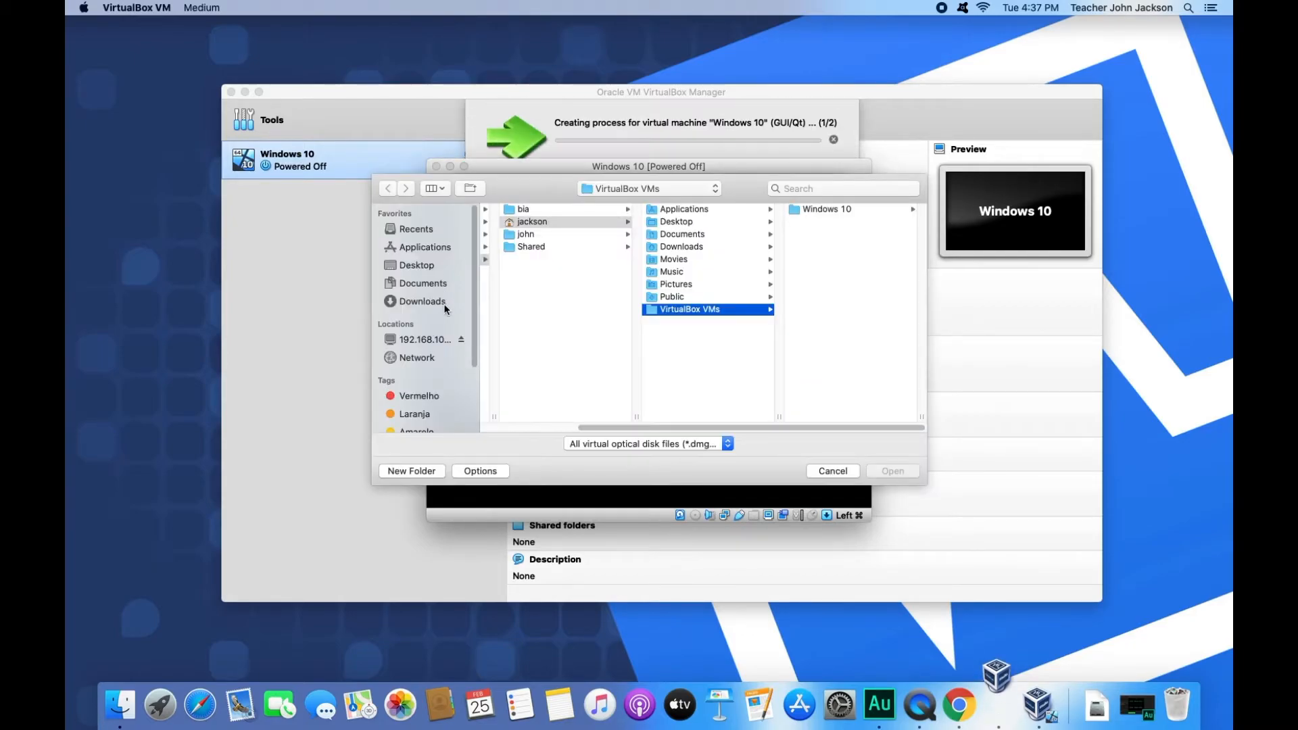
left_click(445, 305)
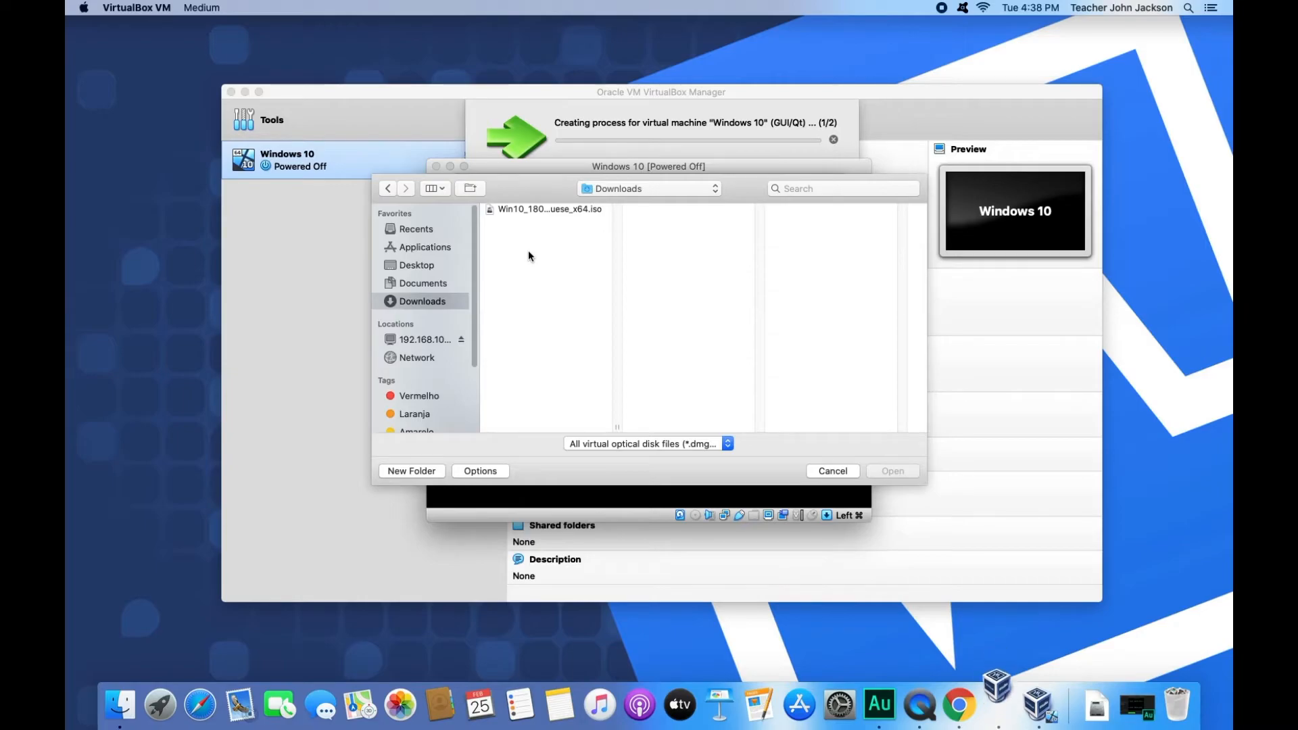
left_click(544, 210)
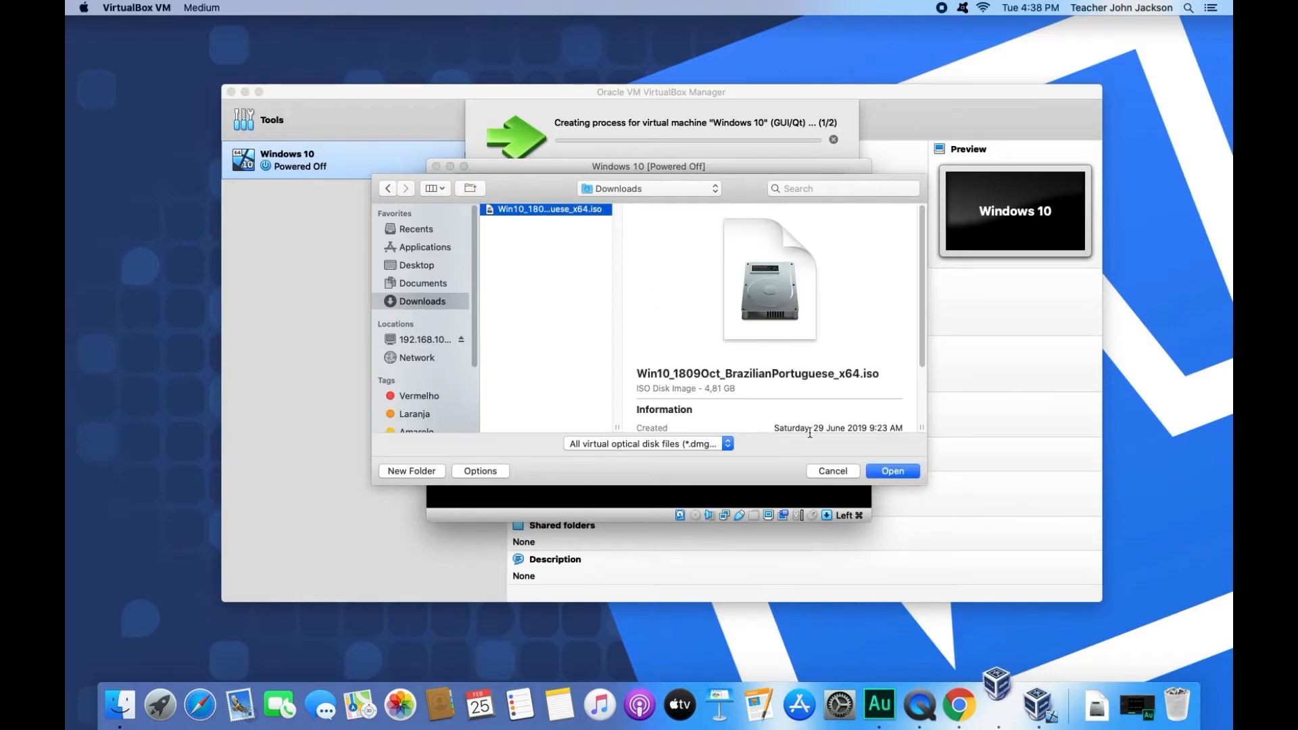
left_click(868, 469)
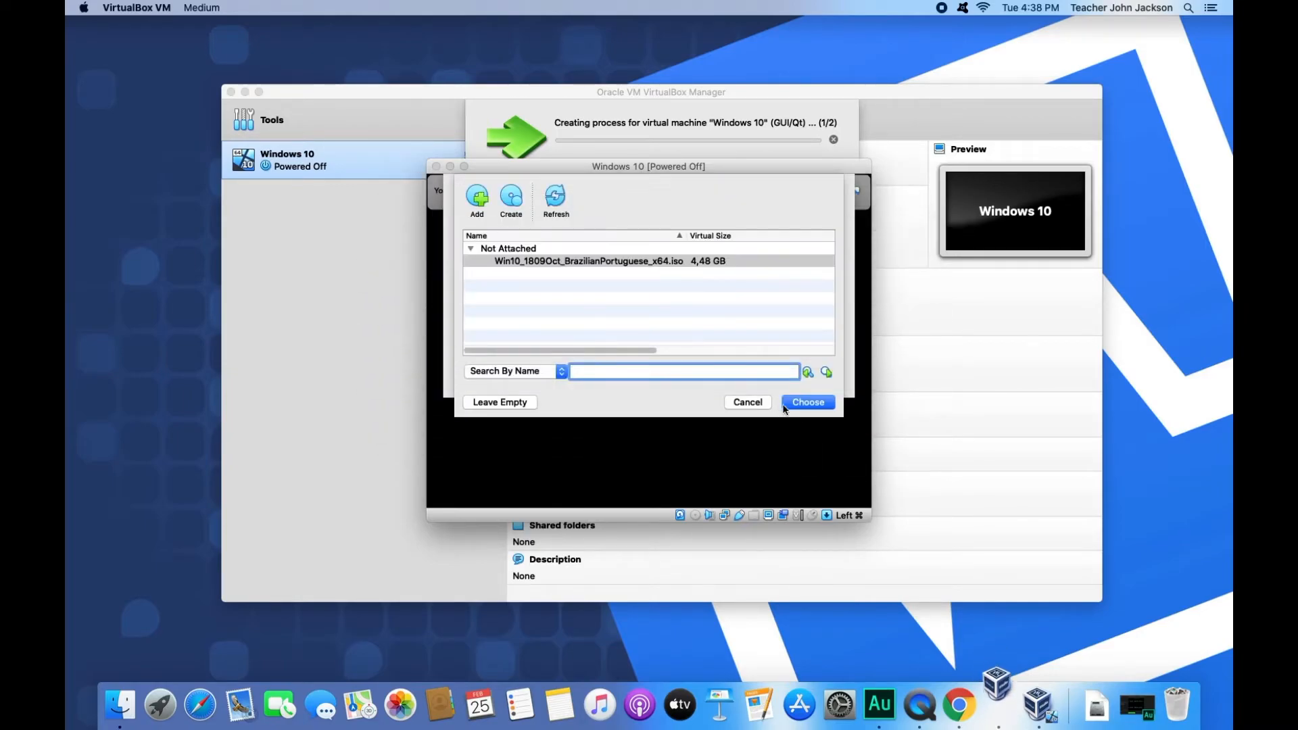
left_click(798, 407)
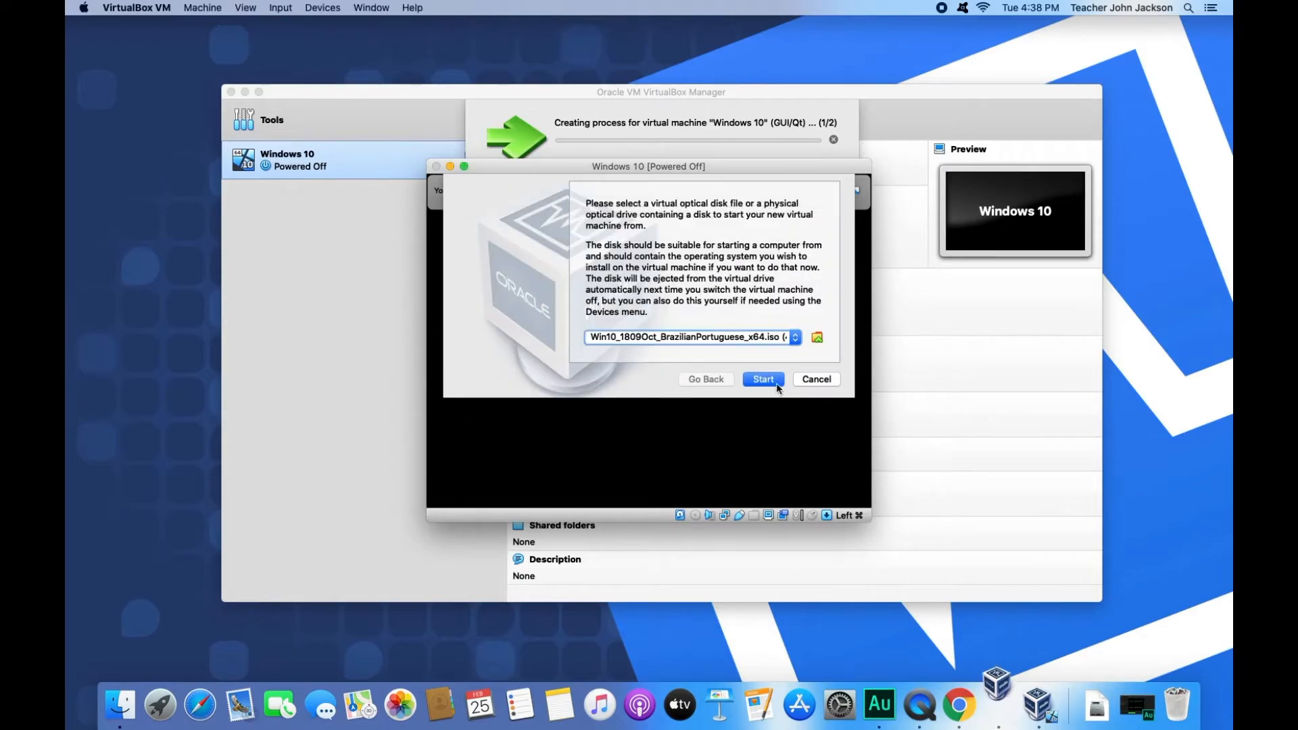
left_click(764, 380)
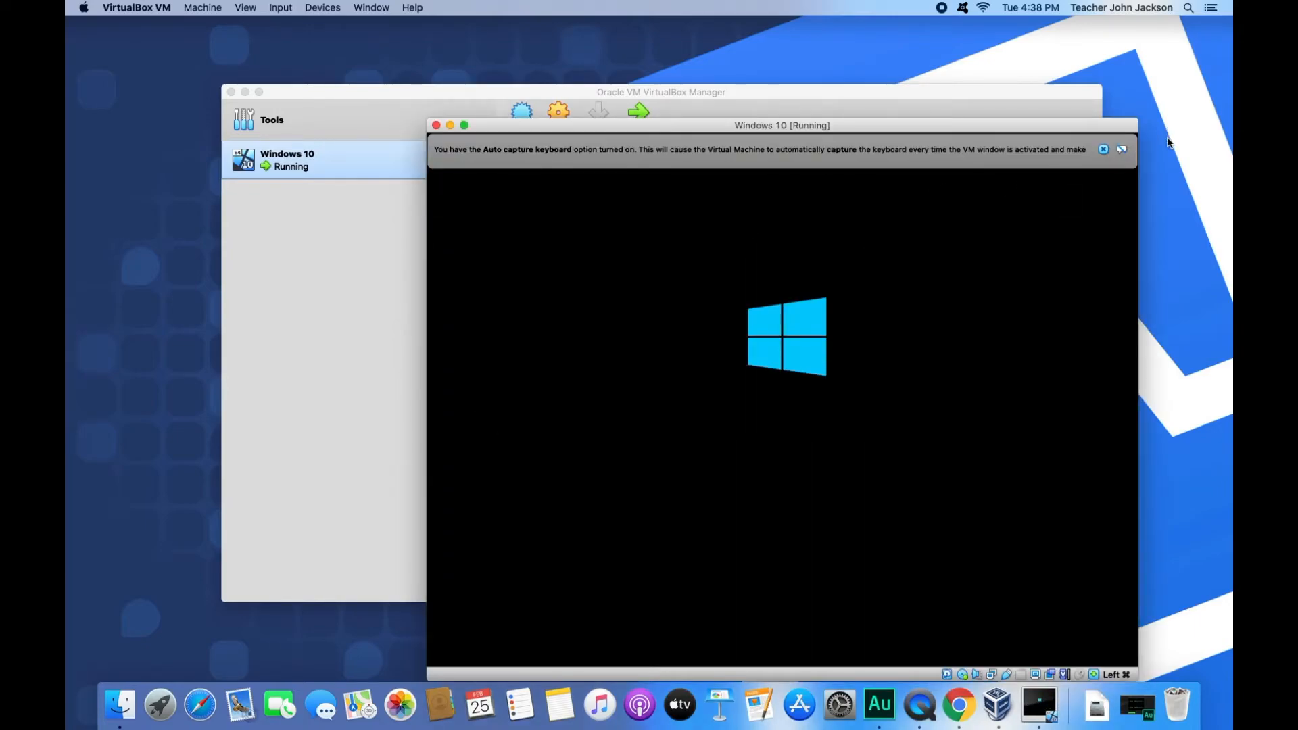
Begin the Windows installation with the Portuguese language and Brazilian keyboard settings, and continue without a product key.
left_click(1125, 151)
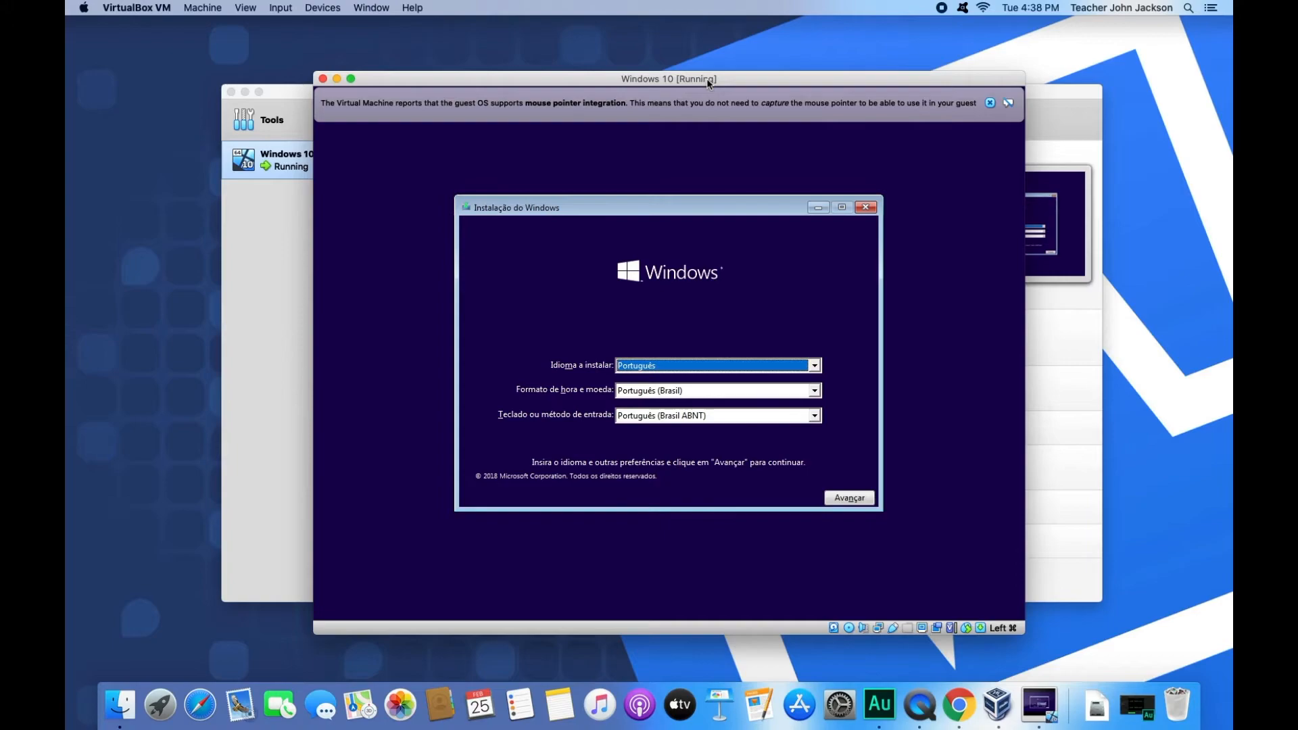
left_click(845, 500)
left_click(661, 348)
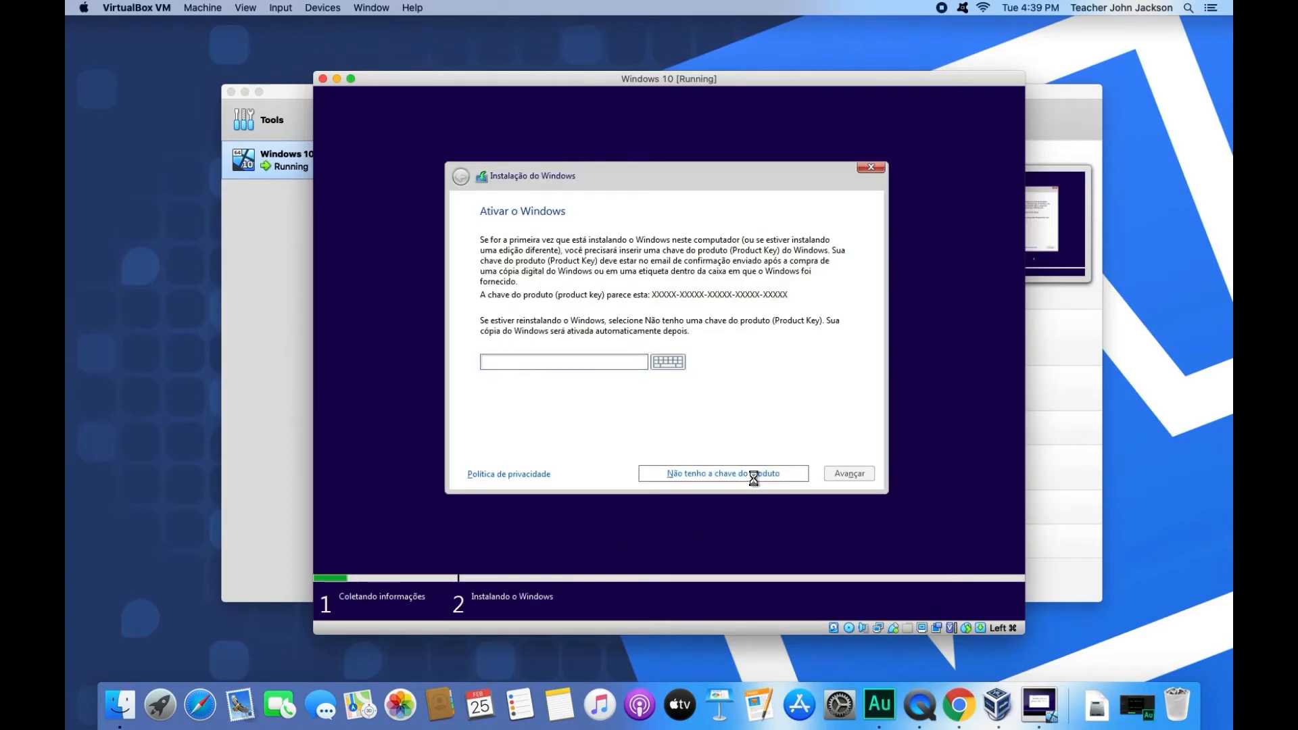
left_click(805, 479)
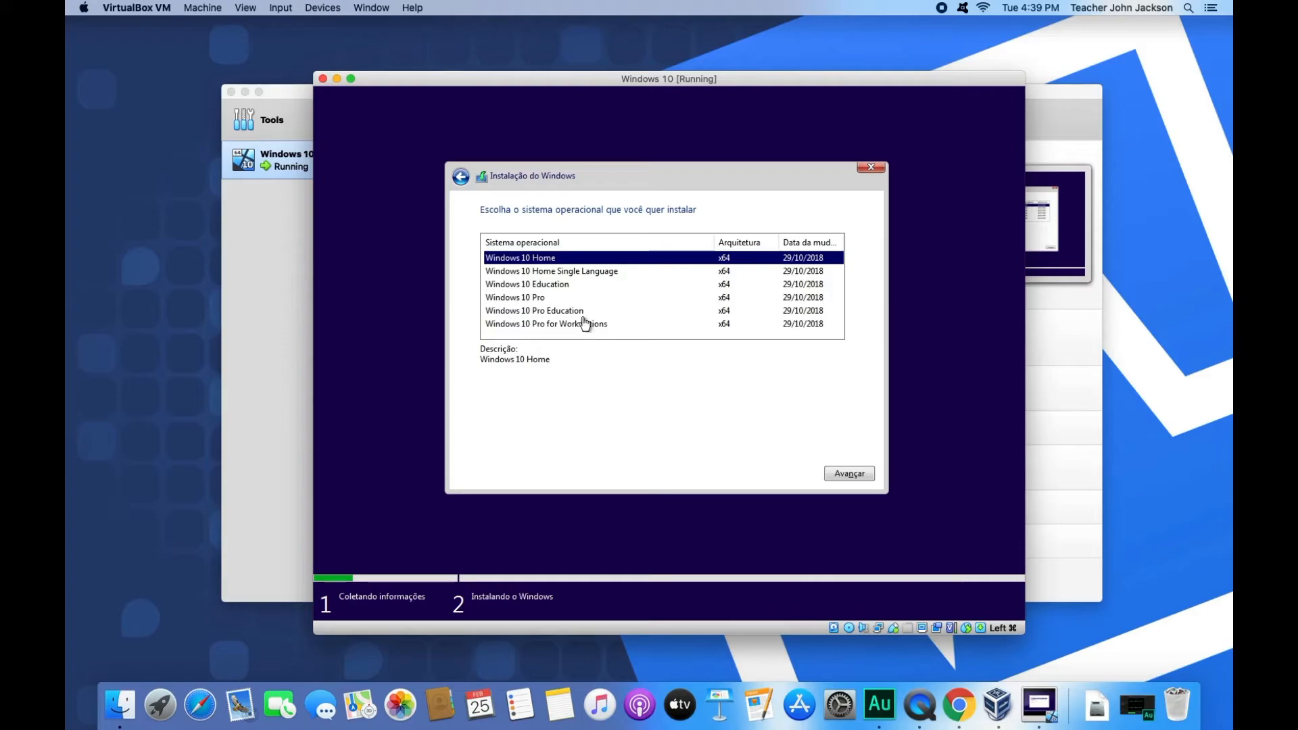
Choose Windows 10 Pro as the edition to install and accept the license terms.
left_click(553, 300)
left_click(854, 473)
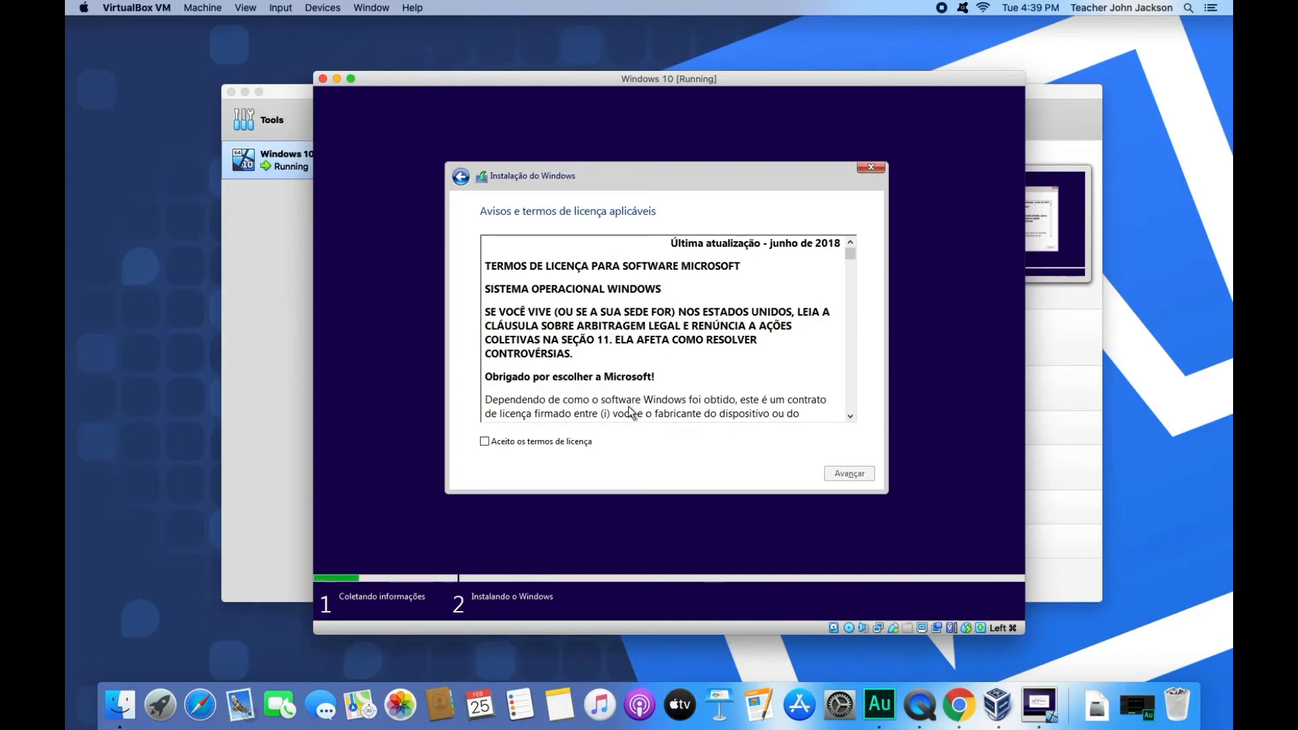
left_click(596, 441)
left_click(826, 470)
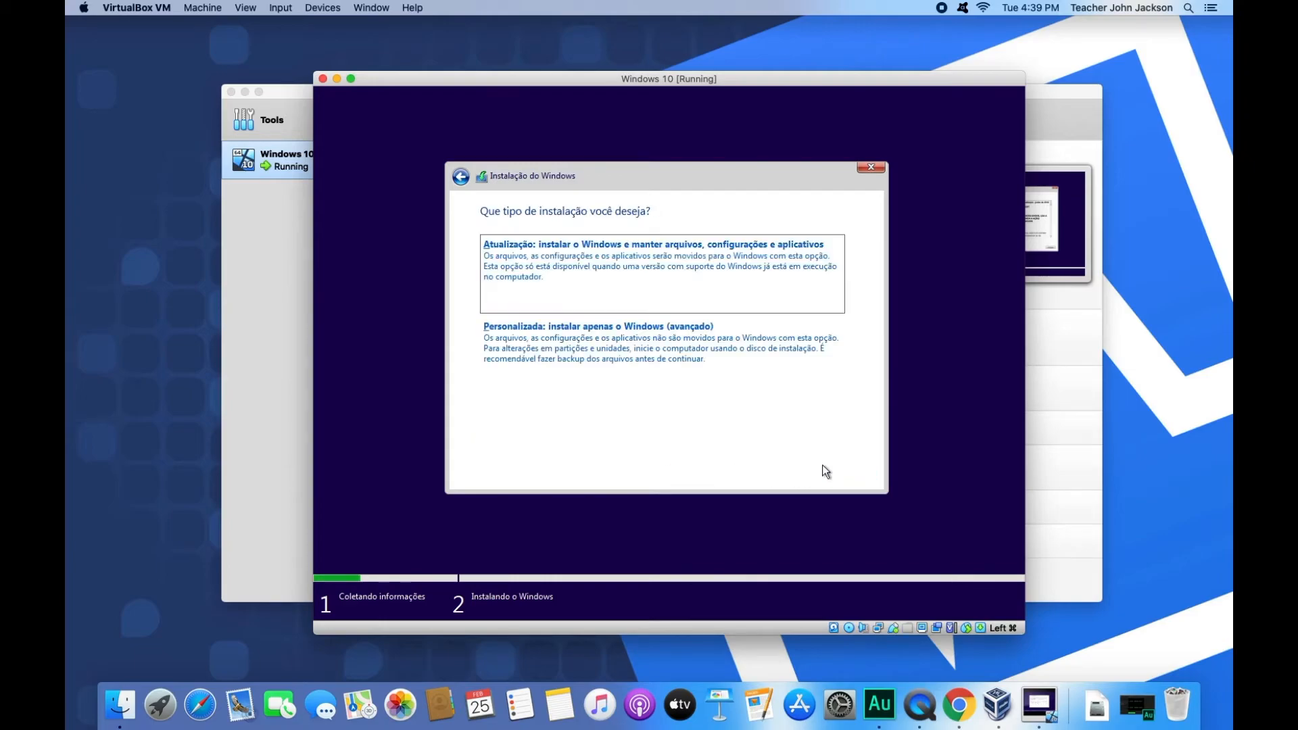
Start a custom Windows installation on a new partition made from Drive 0's unallocated space.
left_click(651, 339)
left_click(775, 390)
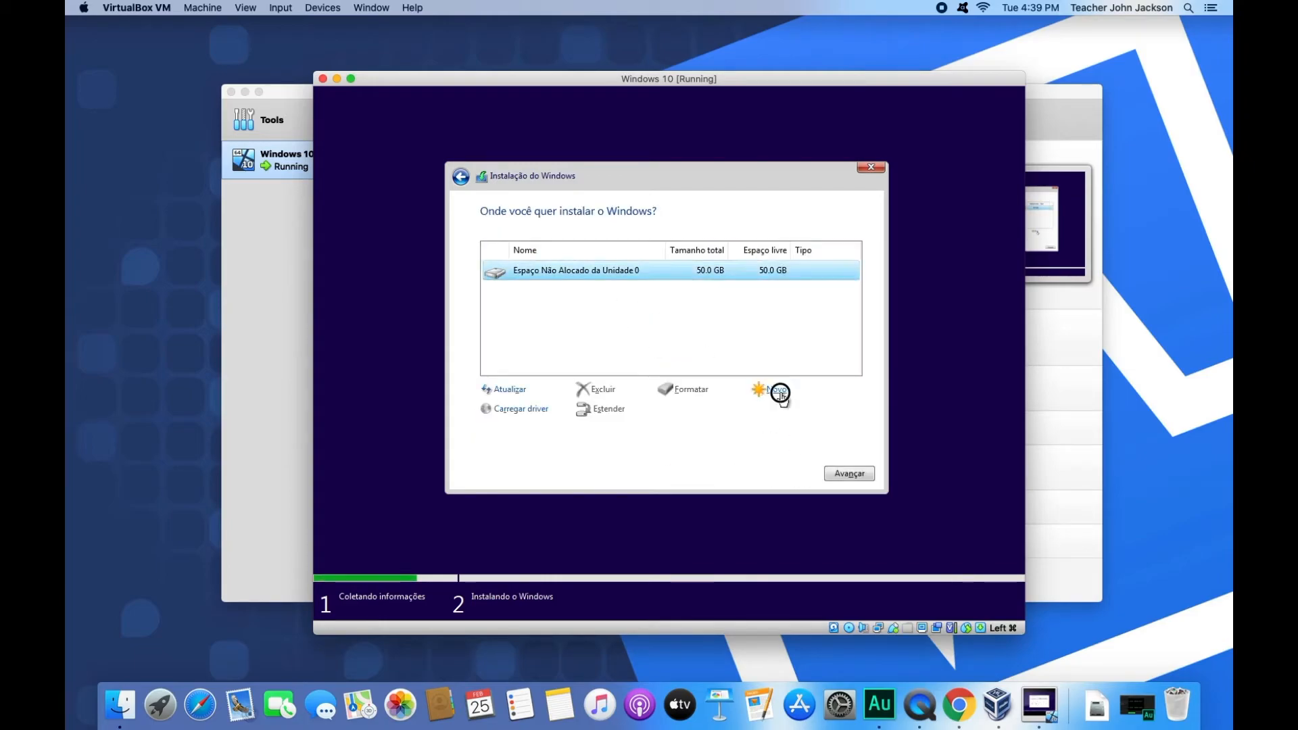
left_click(782, 408)
left_click(762, 410)
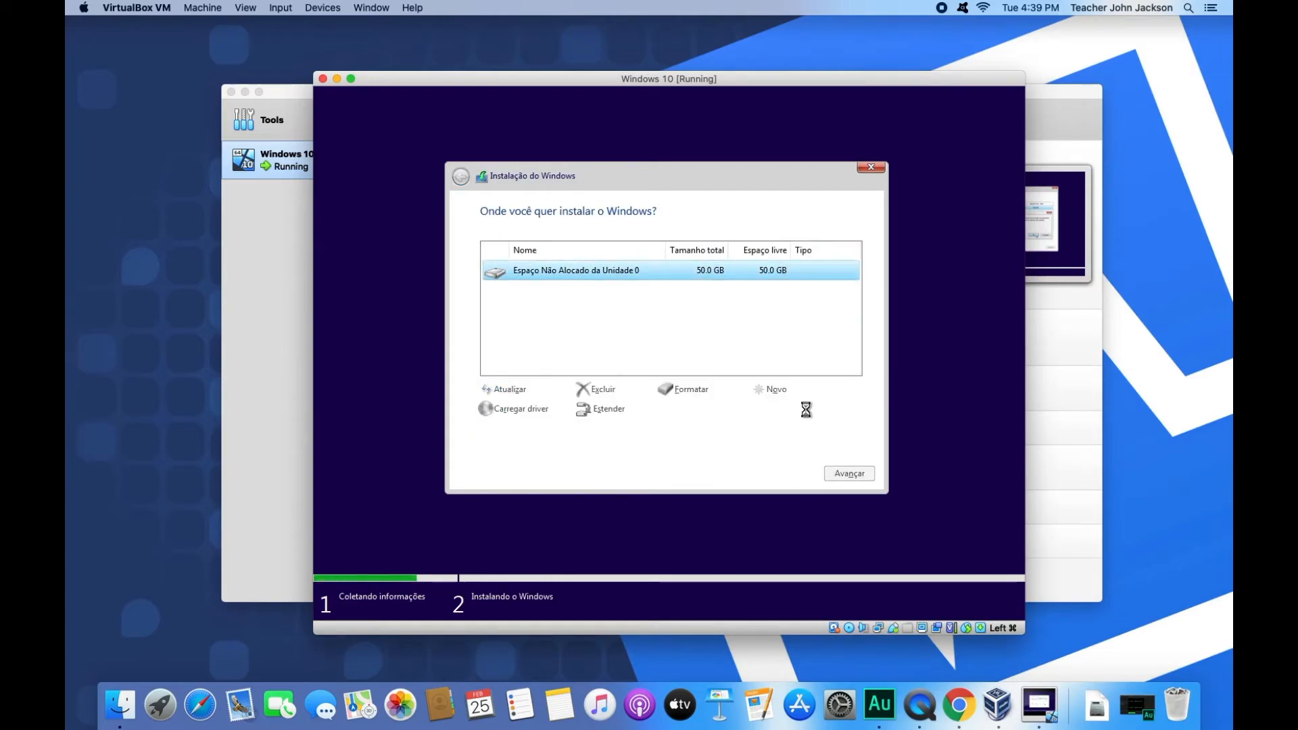
left_click(850, 472)
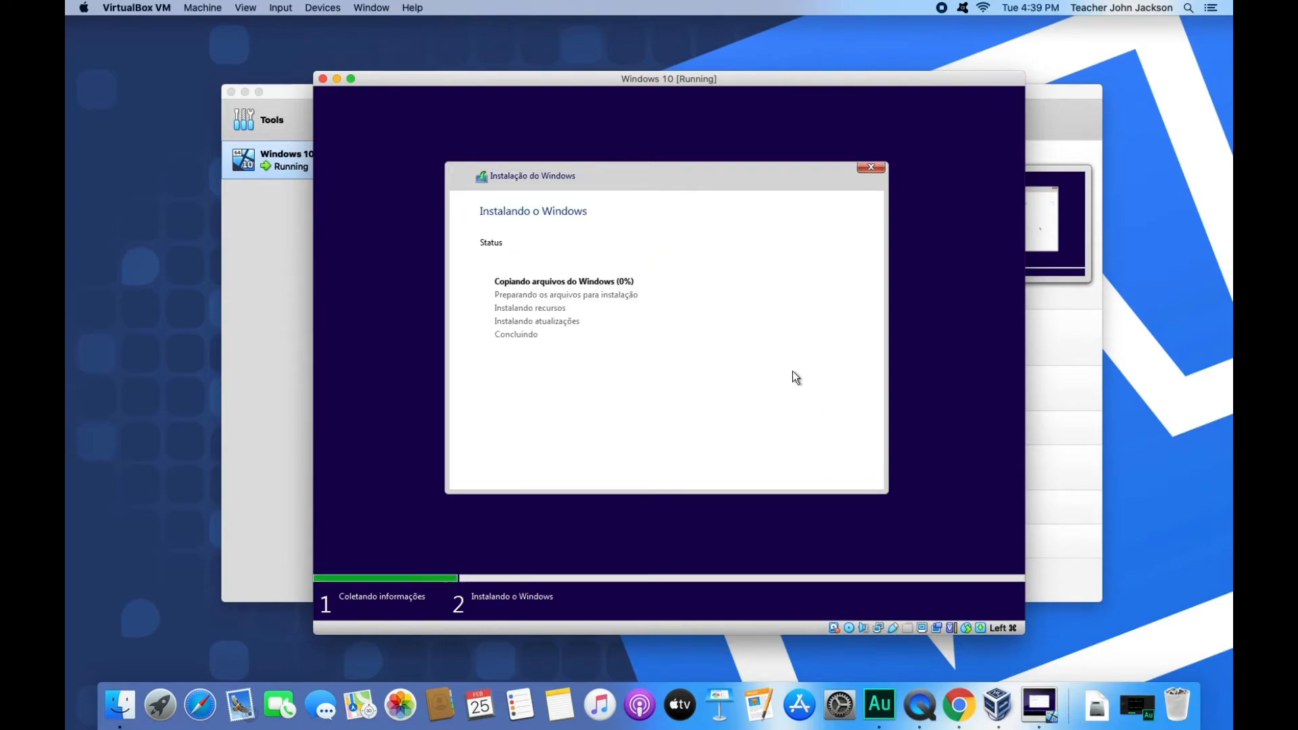